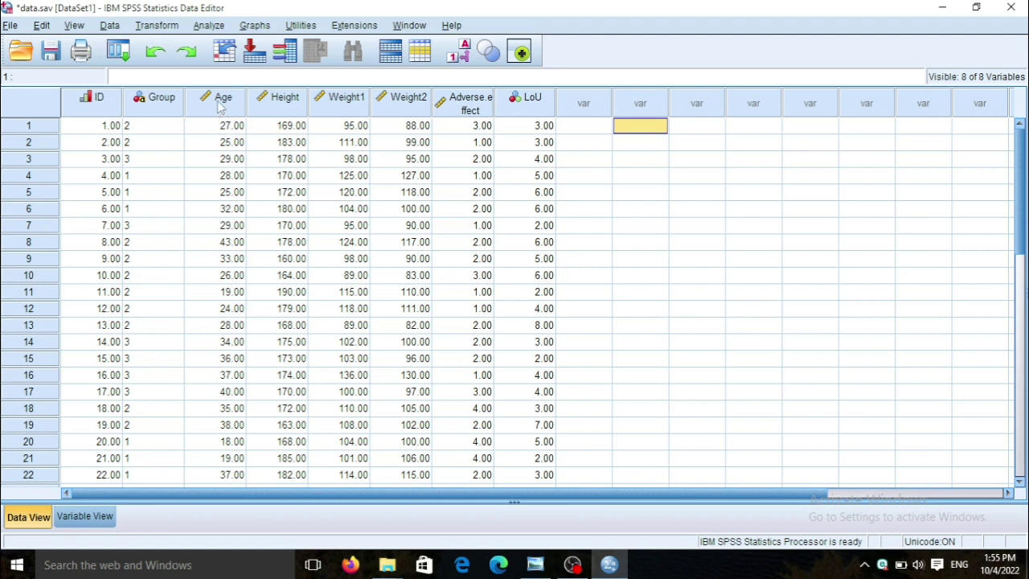
- Start an Explore analysis from the descriptive statistics and add Age as the dependent variable
left_click(207, 28)
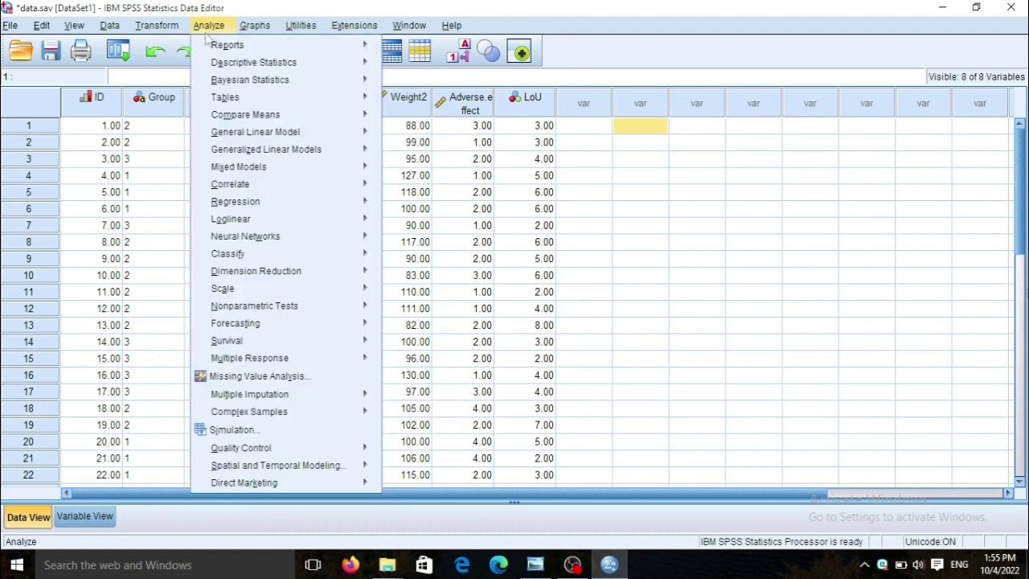
mouse_move(217, 68)
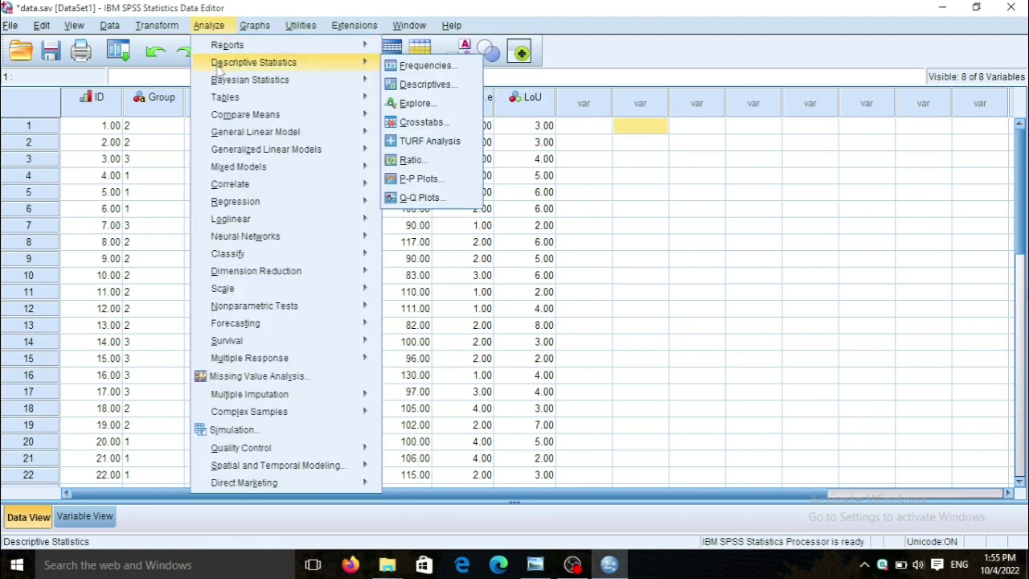
left_click(414, 104)
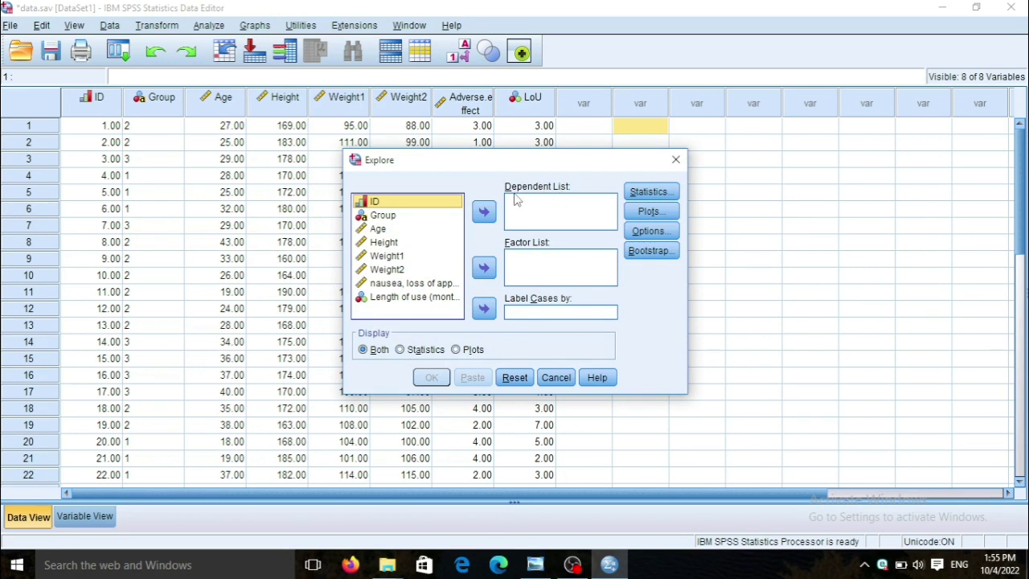
left_click(380, 229)
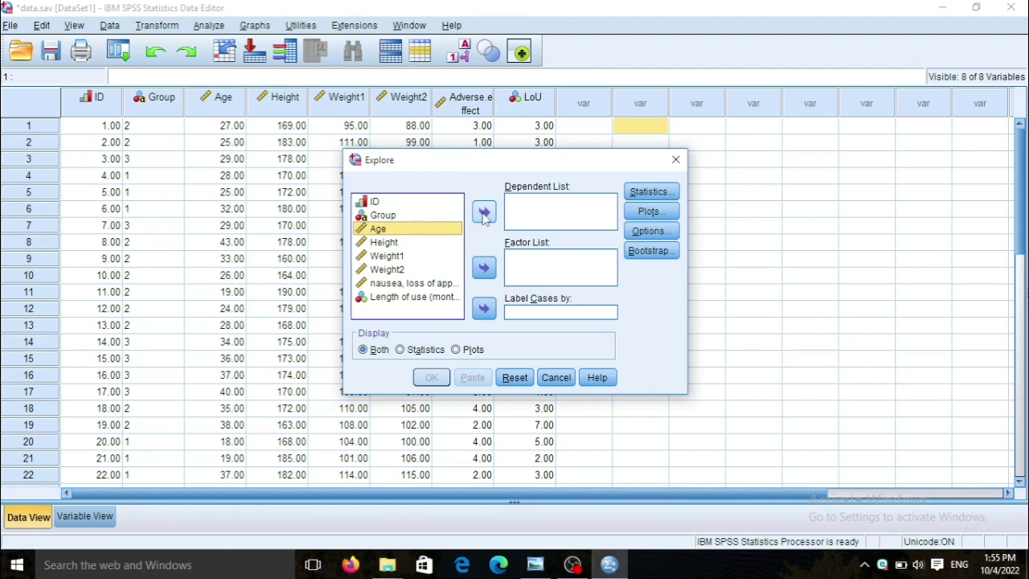
left_click(483, 214)
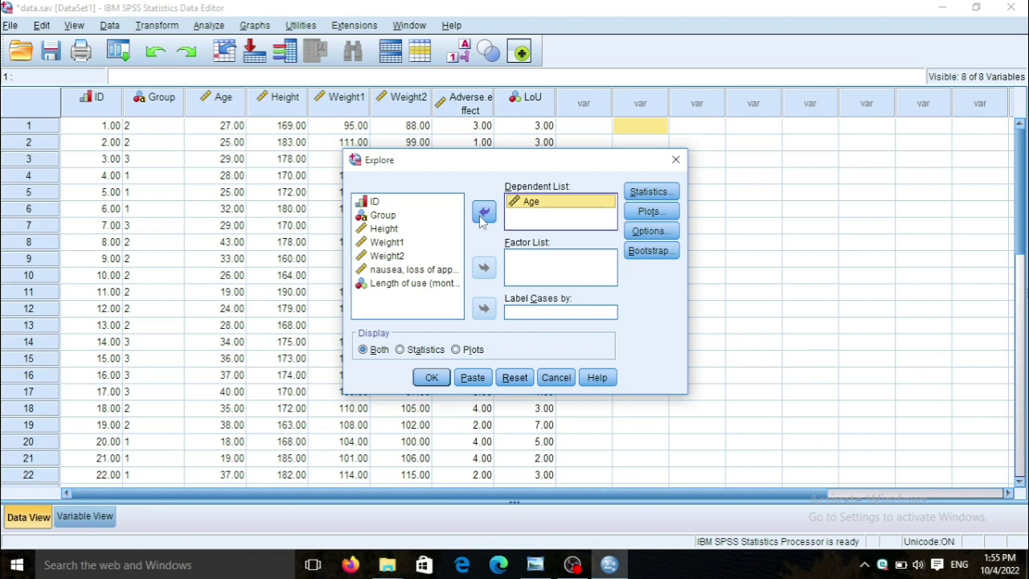
left_click(393, 230)
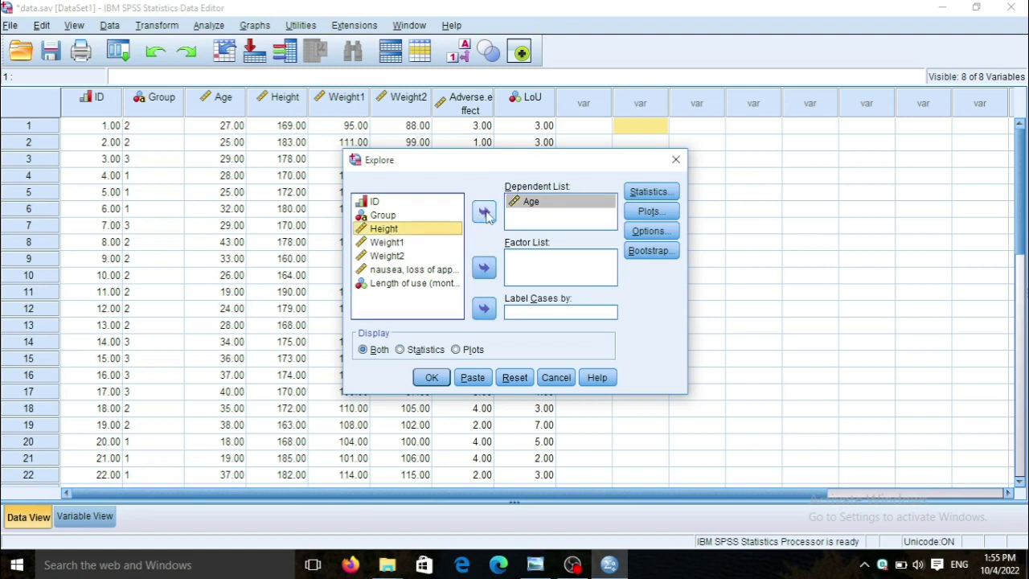
left_click(485, 214)
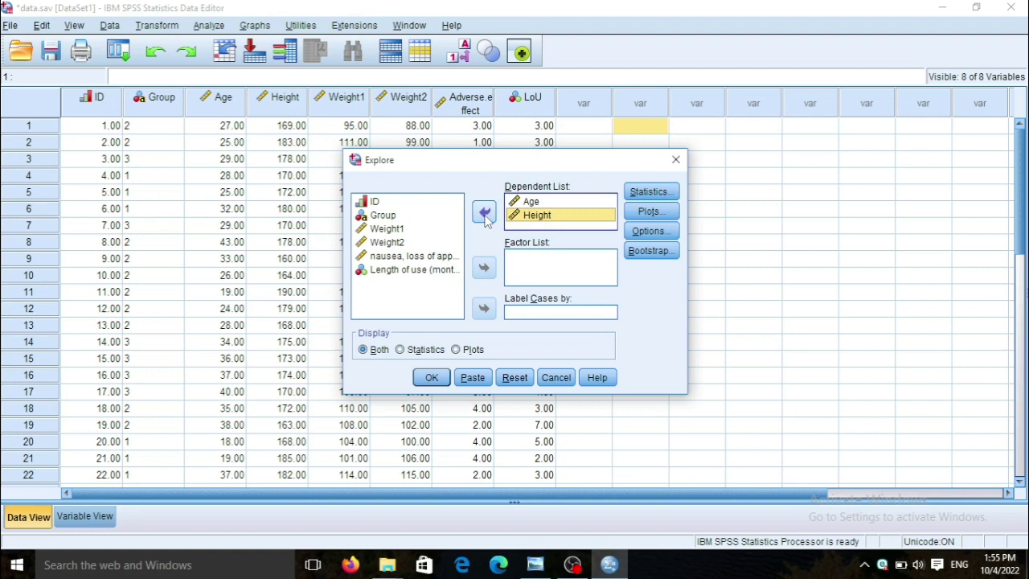
left_click(484, 214)
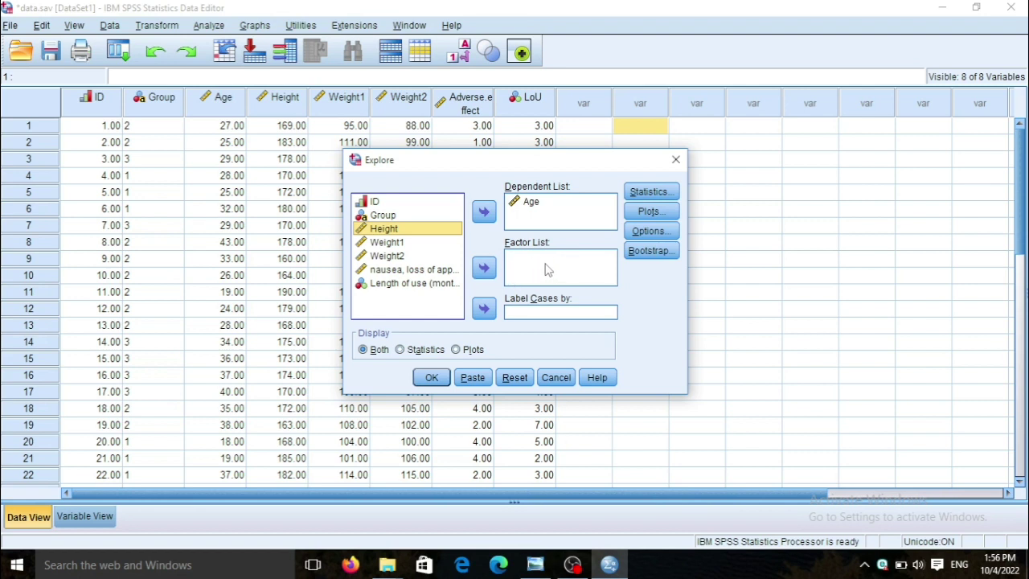
- Include a histogram and normality plots with tests in the Explore plots, and run the analysis
left_click(637, 214)
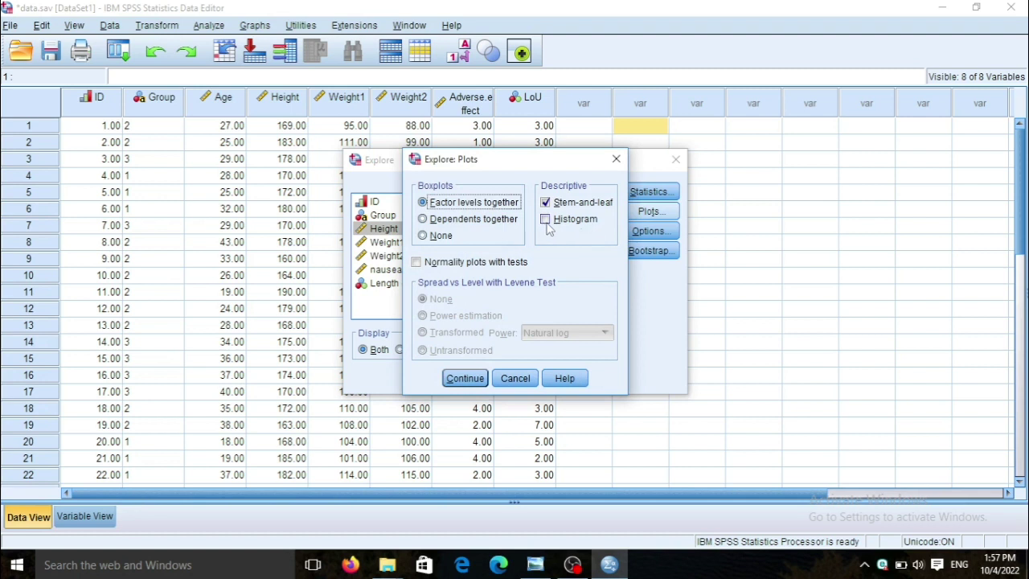
left_click(546, 220)
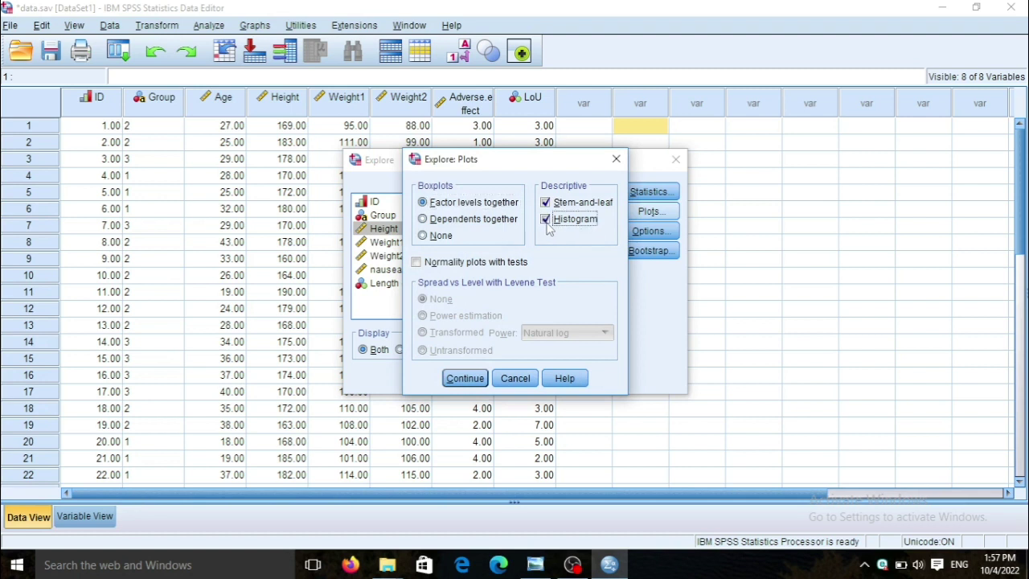
left_click(417, 265)
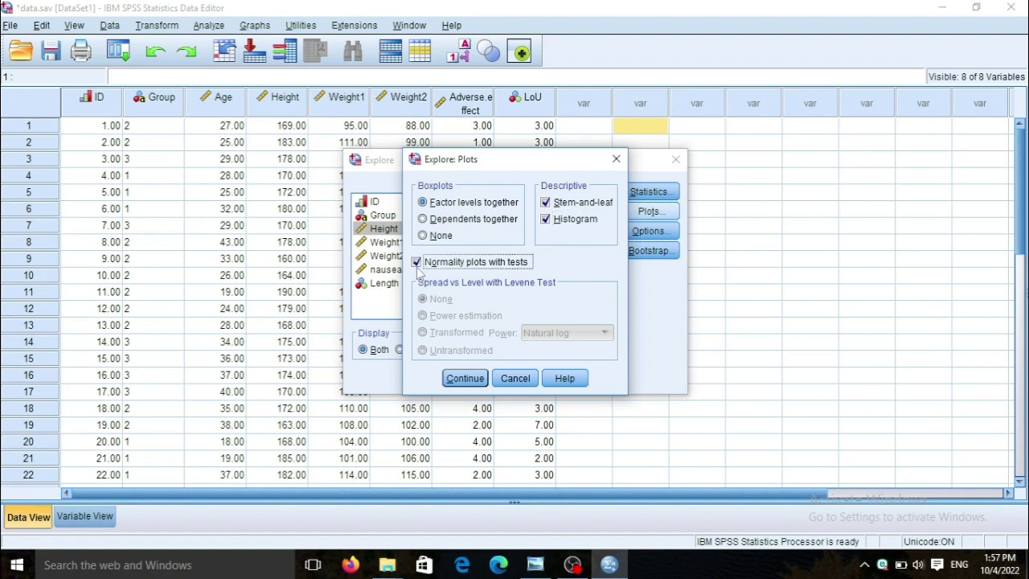
left_click(462, 380)
left_click(433, 378)
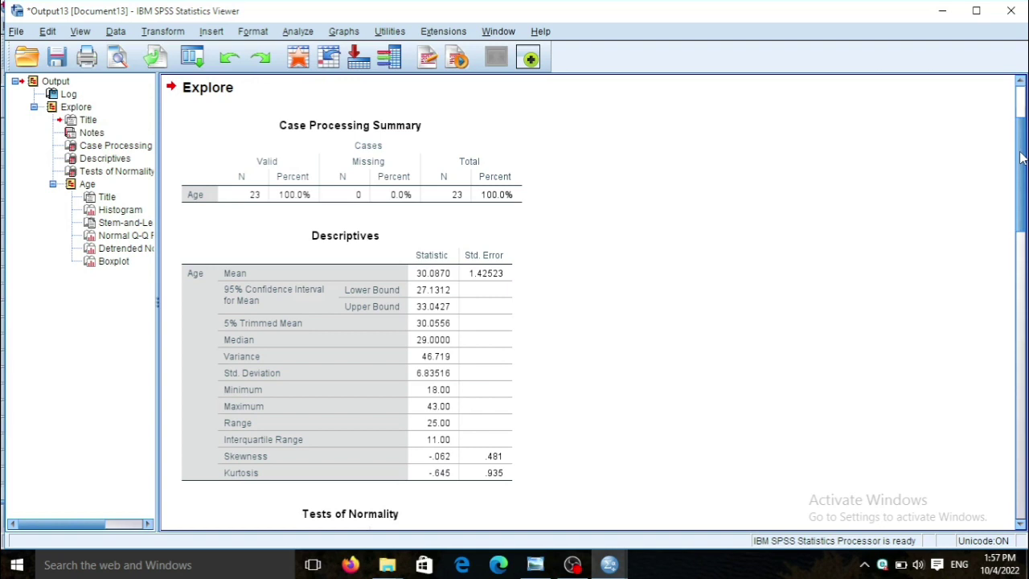
- Add a normal distribution curve to the Age histogram in the output and close the chart editor
mouse_move(1020, 153)
left_mouse_down()
mouse_move(1020, 122)
mouse_move(1021, 148)
left_mouse_up()
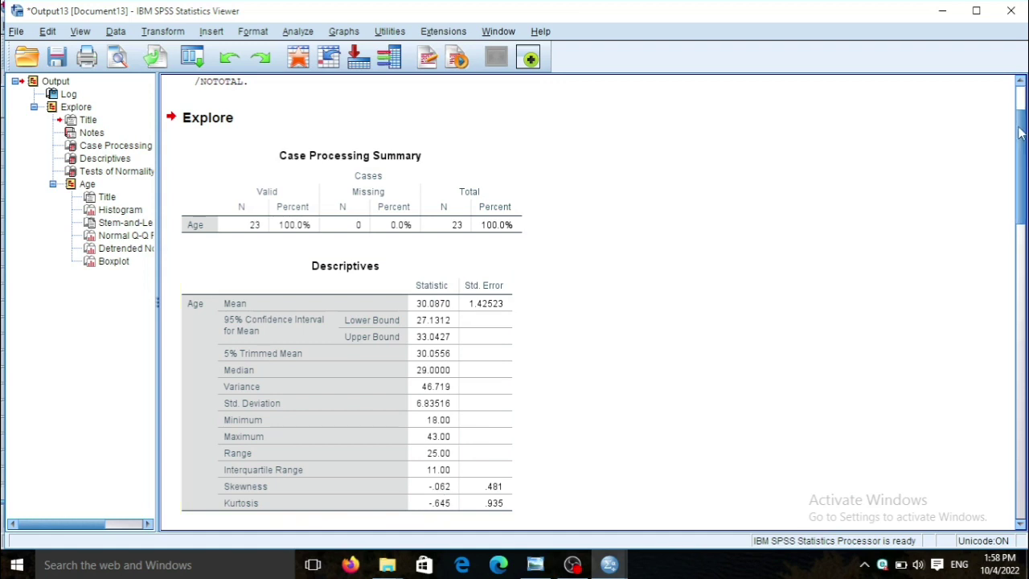
left_click_drag(1022, 133, 1021, 193)
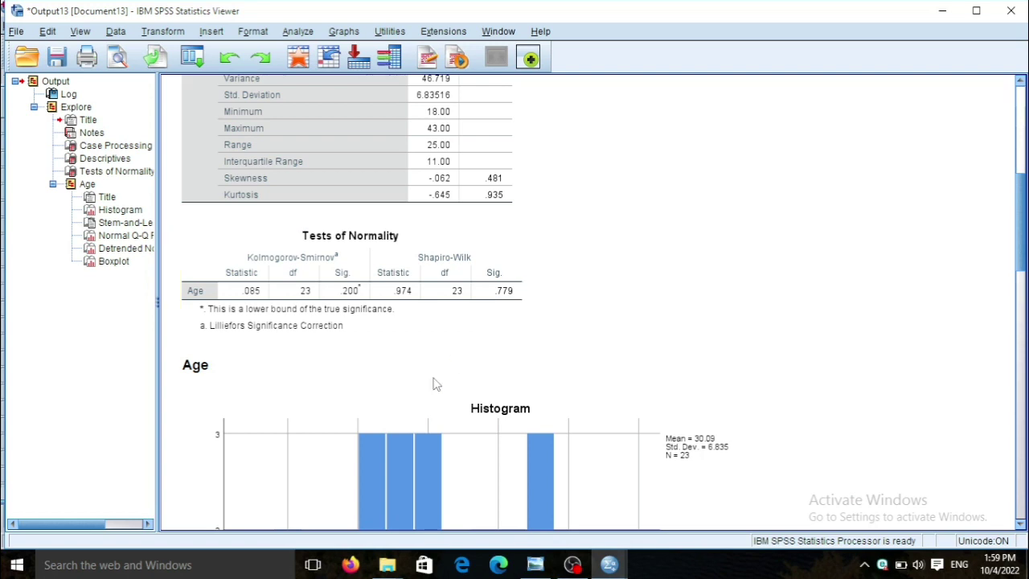
scroll(434, 384, "up", 5)
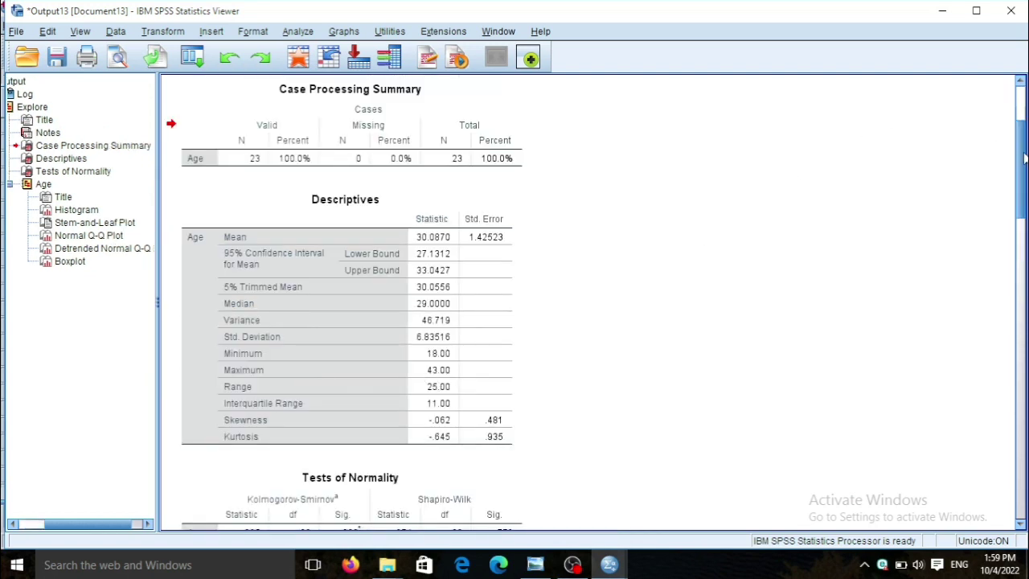
left_click_drag(1024, 154, 1023, 249)
left_click(450, 299)
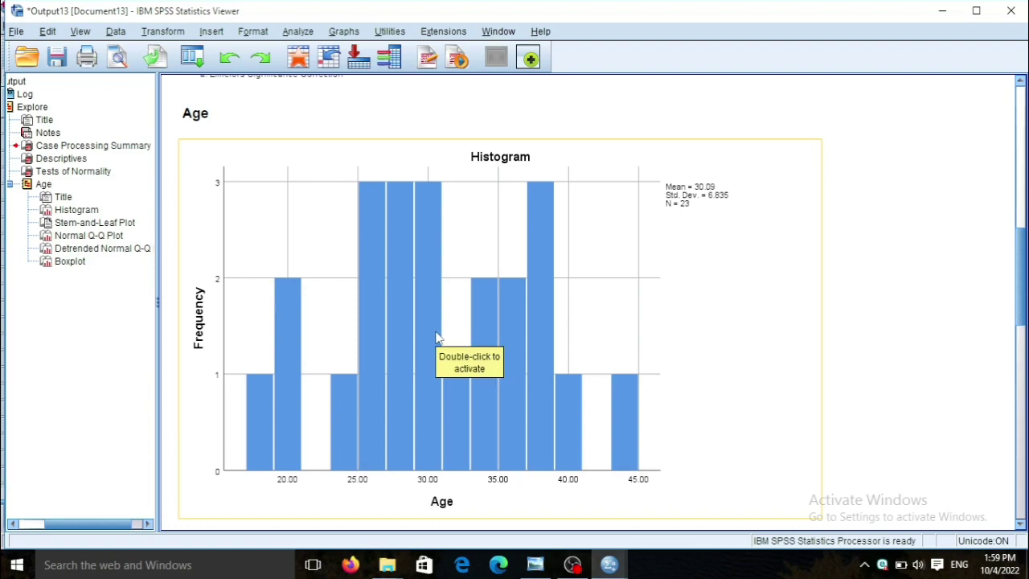
left_click(437, 338)
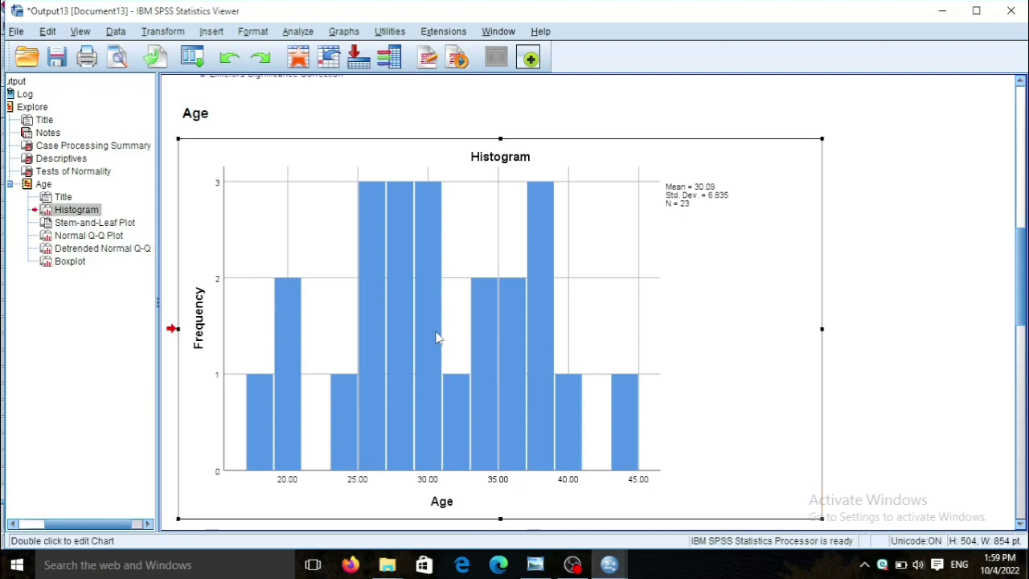
double_click(437, 337)
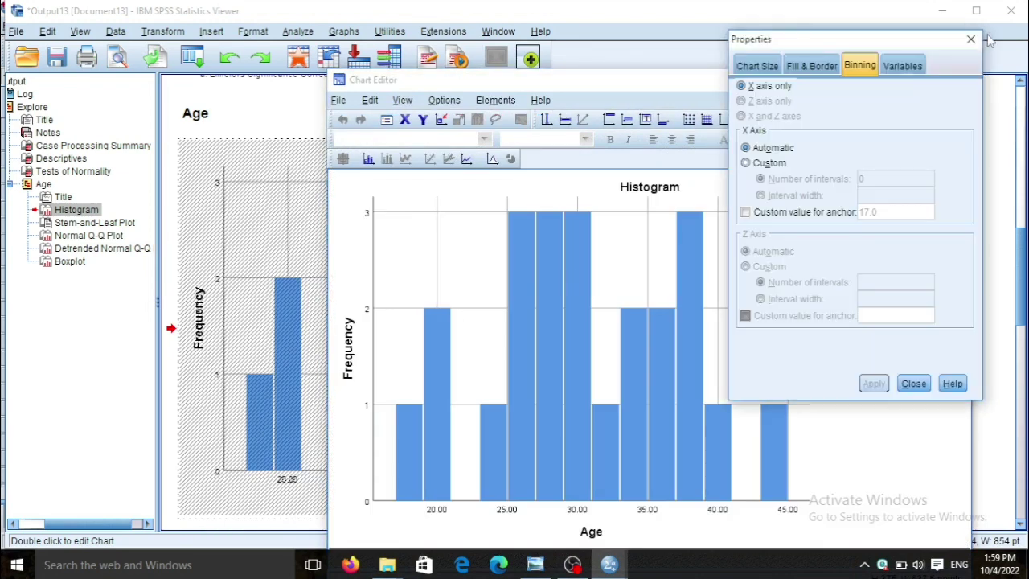
left_click(872, 378)
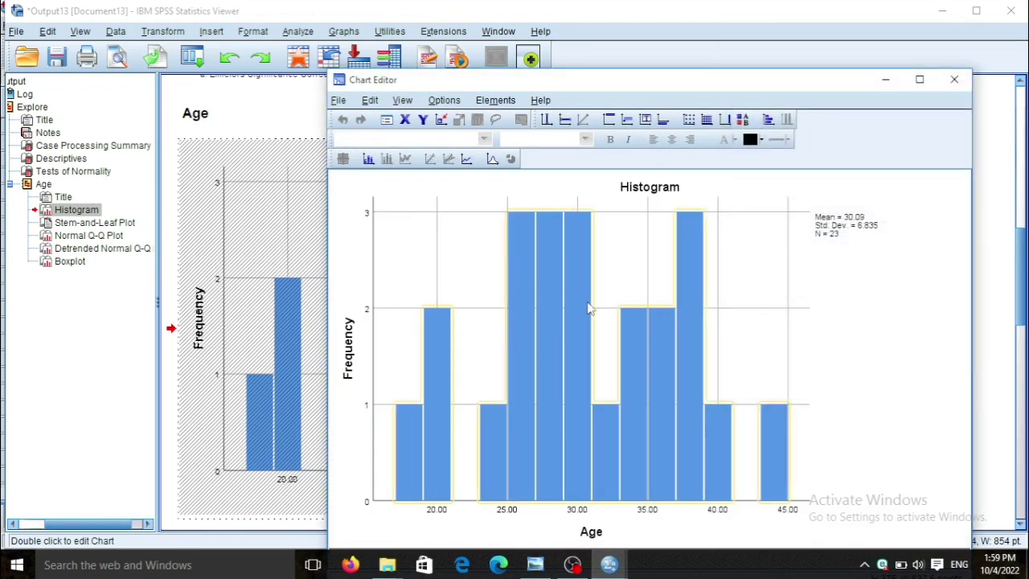
left_click(493, 160)
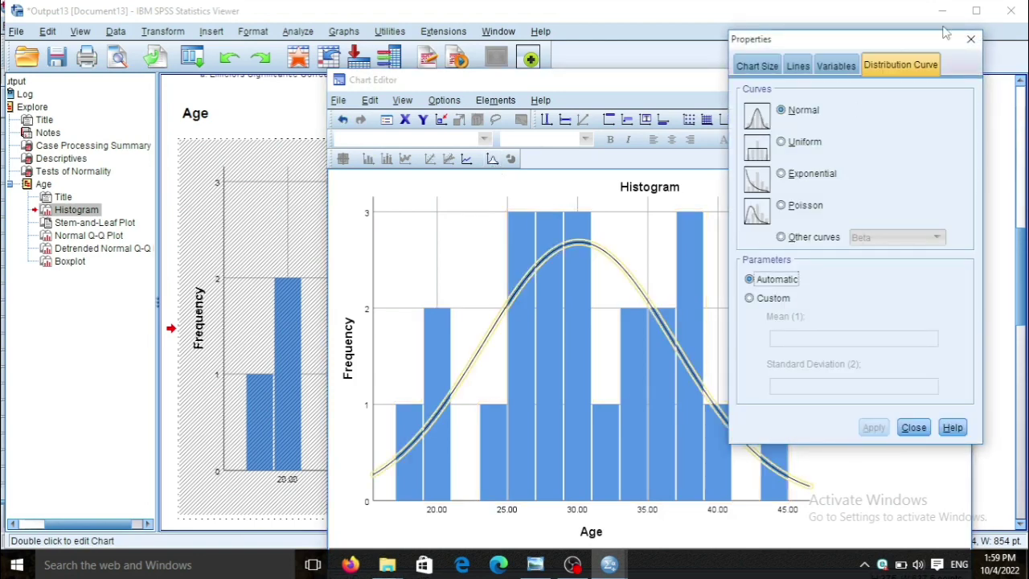
left_click(971, 38)
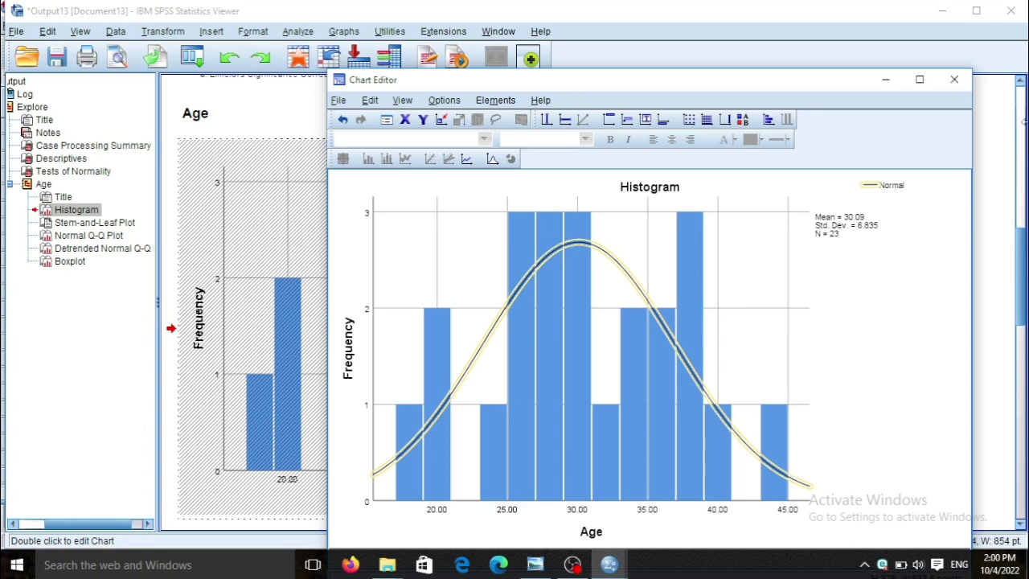
left_click(955, 79)
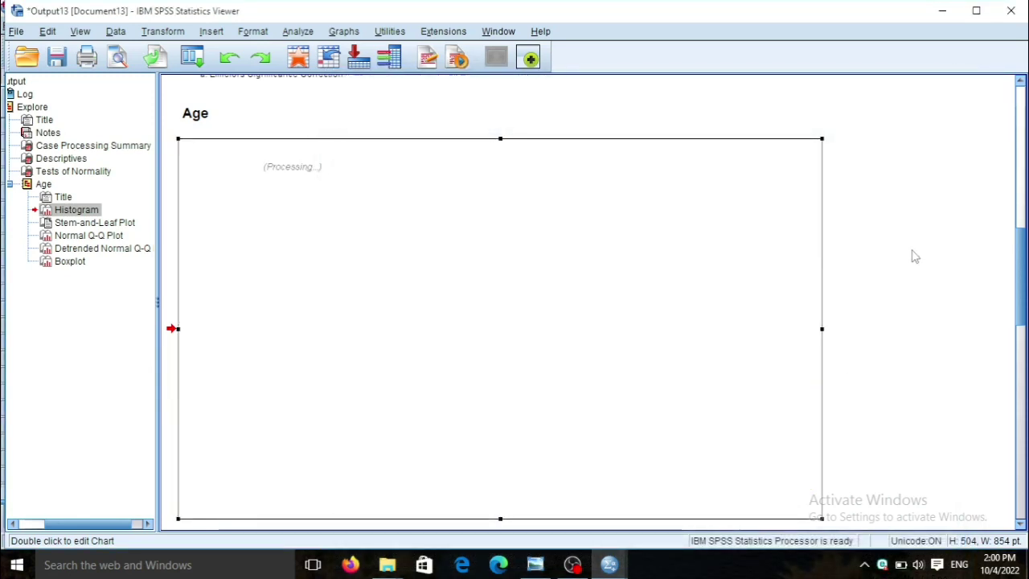
- Examine Age's stem-and-leaf plot, Q-Q plots and boxplot, and recheck the descriptives, normality tests and histogram
left_click_drag(1019, 265, 1025, 304)
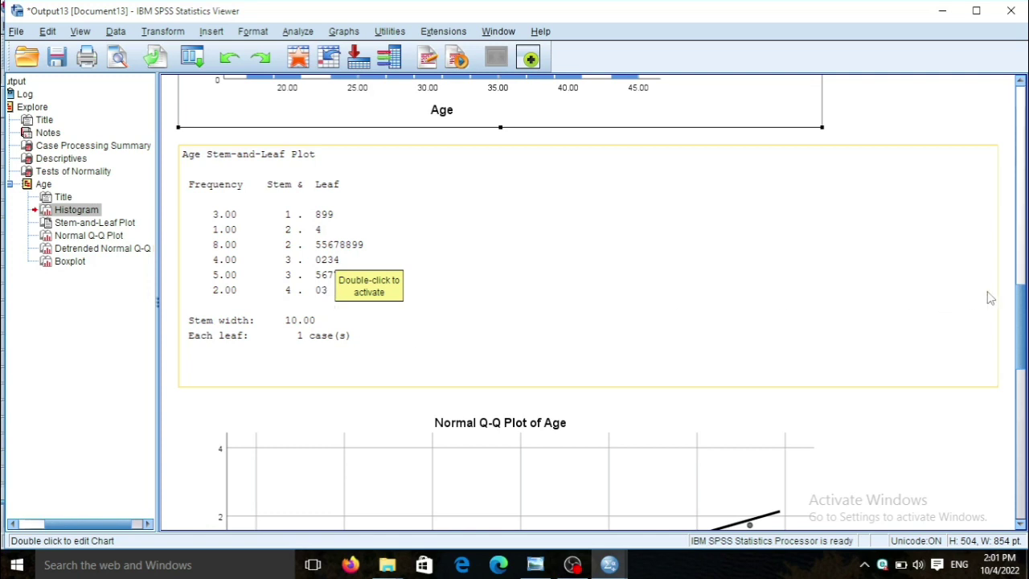
scroll(1023, 312, "down", 1)
left_click_drag(1024, 312, 1024, 354)
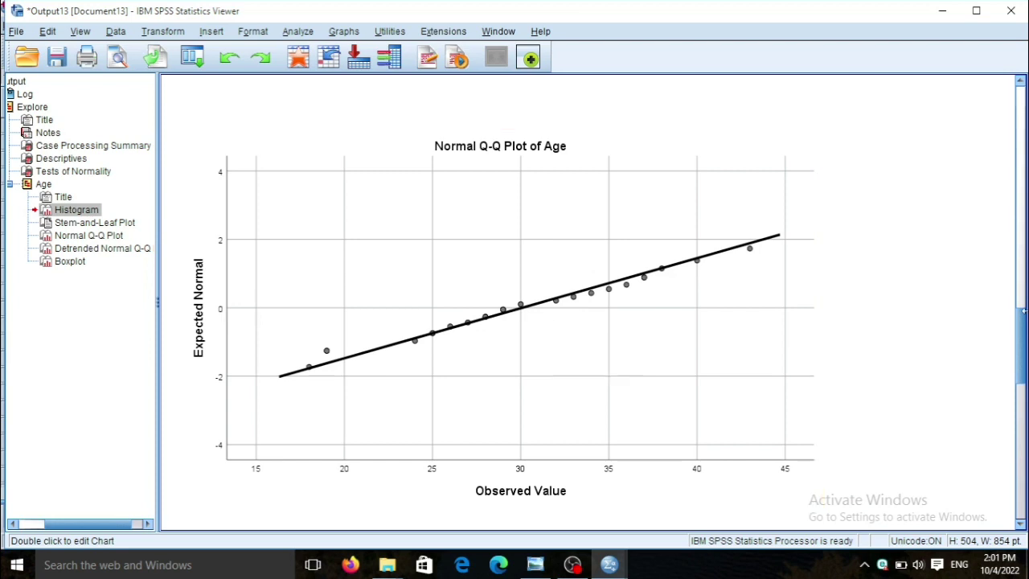
left_click_drag(1025, 310, 1026, 464)
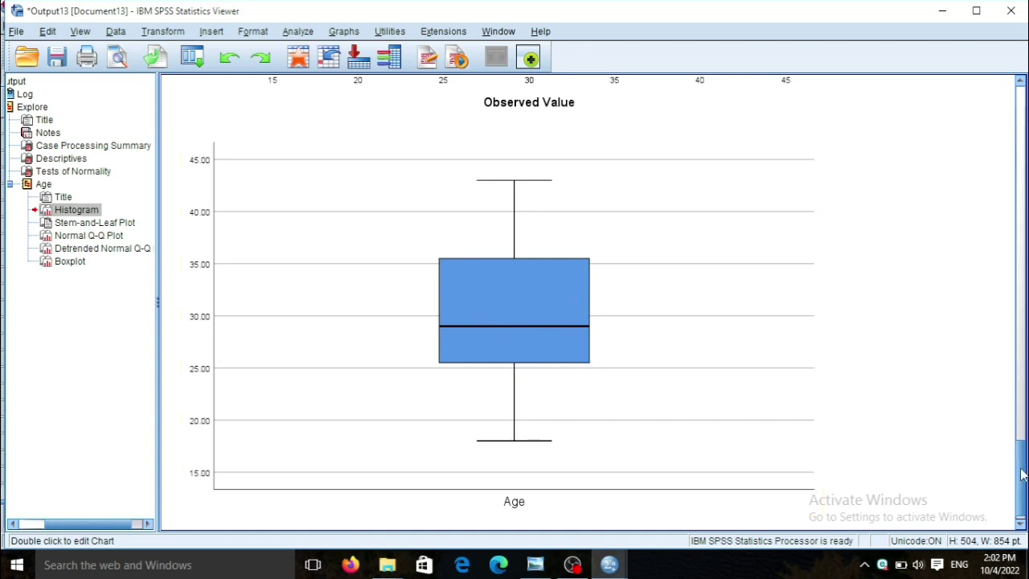
left_click_drag(1021, 474, 1017, 159)
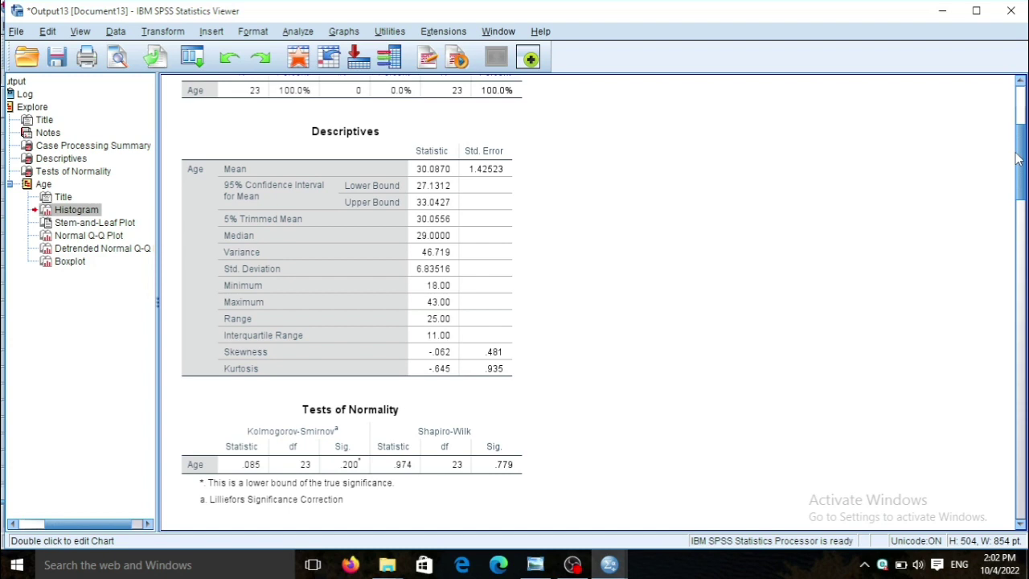
left_click_drag(1025, 146, 1020, 177)
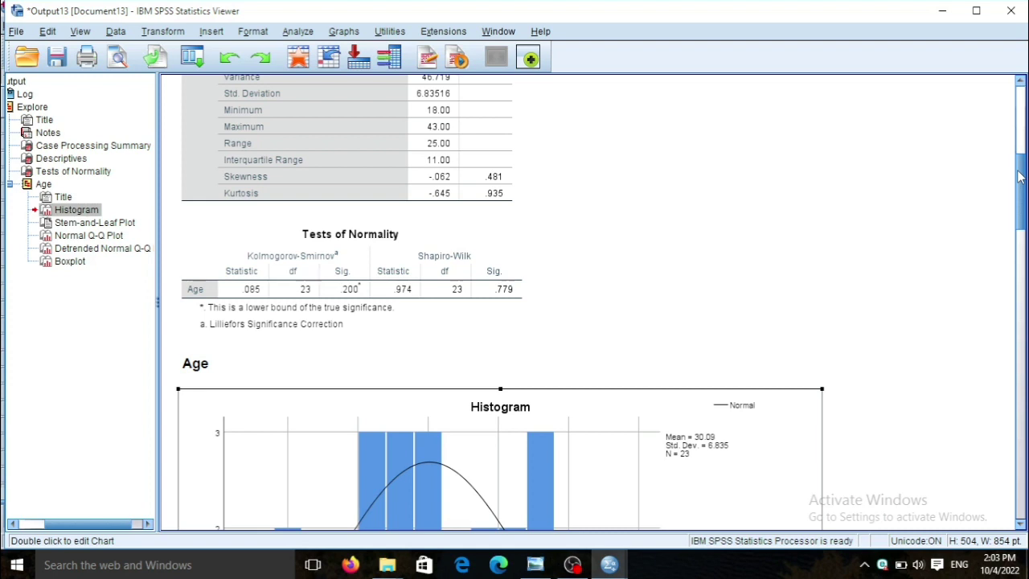
left_click_drag(1024, 175, 1022, 217)
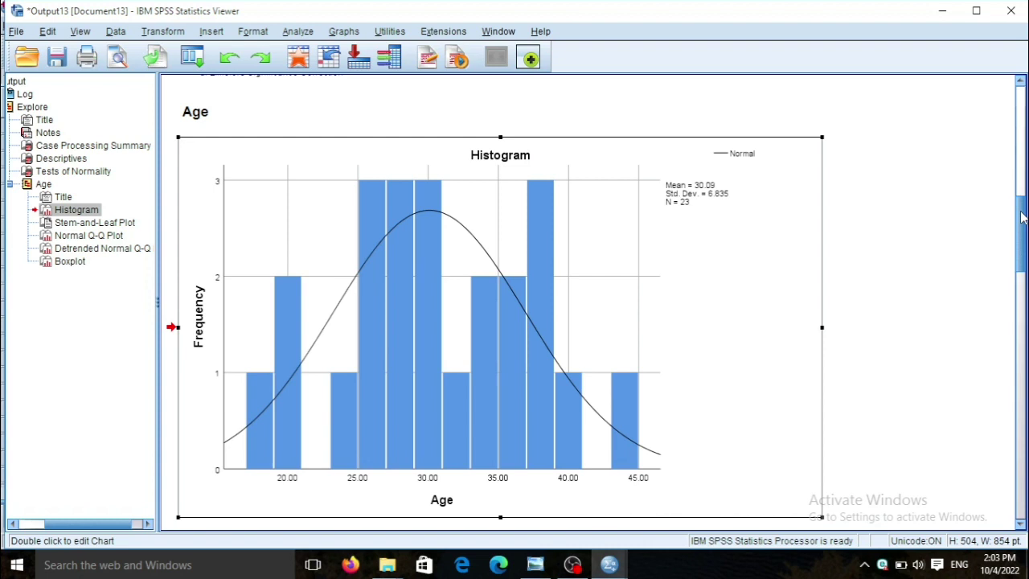
left_click_drag(1023, 217, 1025, 149)
left_click(433, 408)
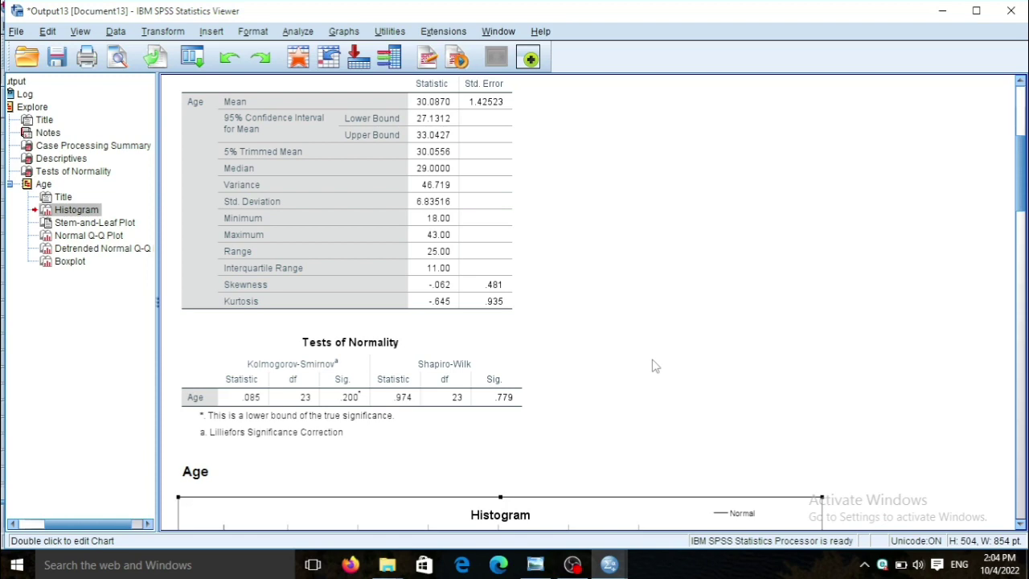
- Switch to Windows Photo Viewer to display the editingmasters image
left_click(543, 565)
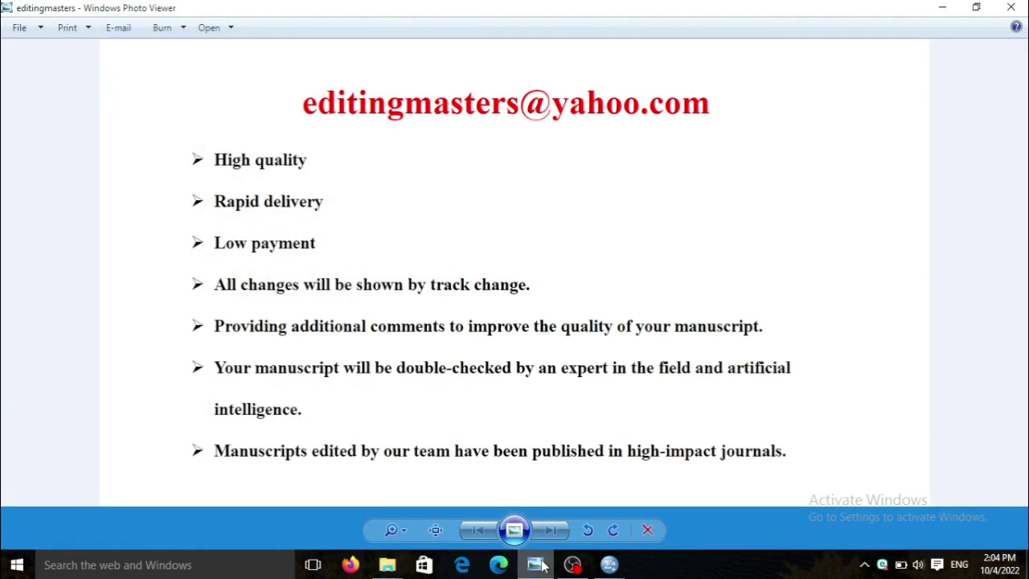